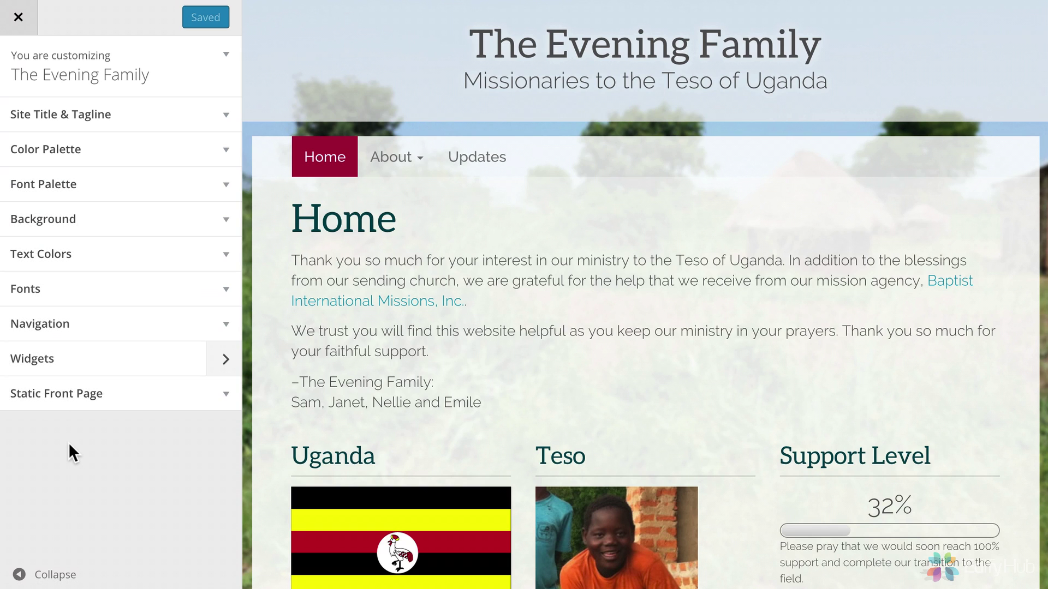
Inspect the Link Color options under Text Colors and the colors defined in the Color Palette
left_click(58, 264)
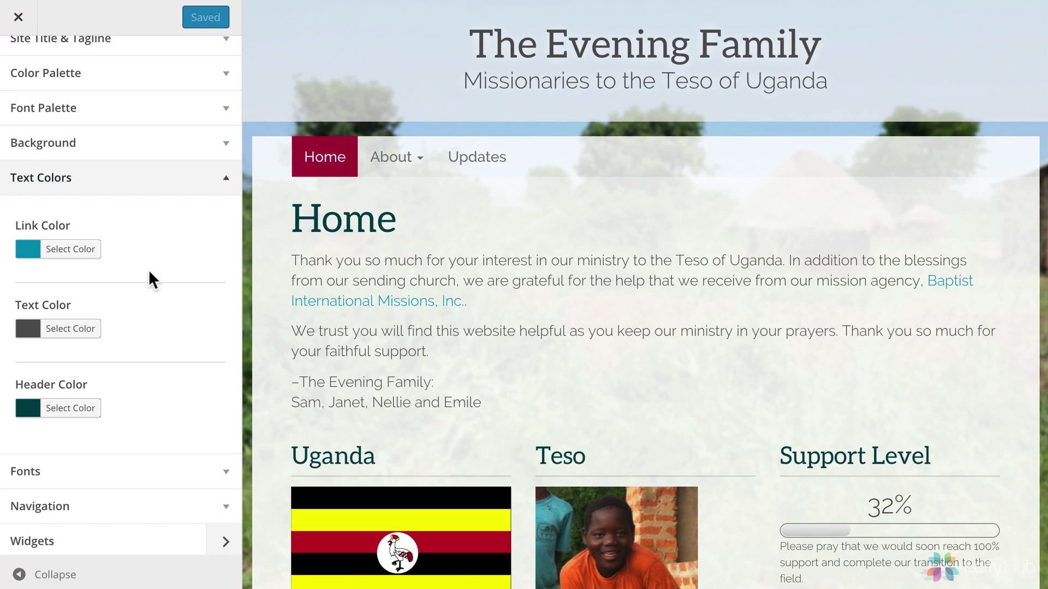
left_click(28, 250)
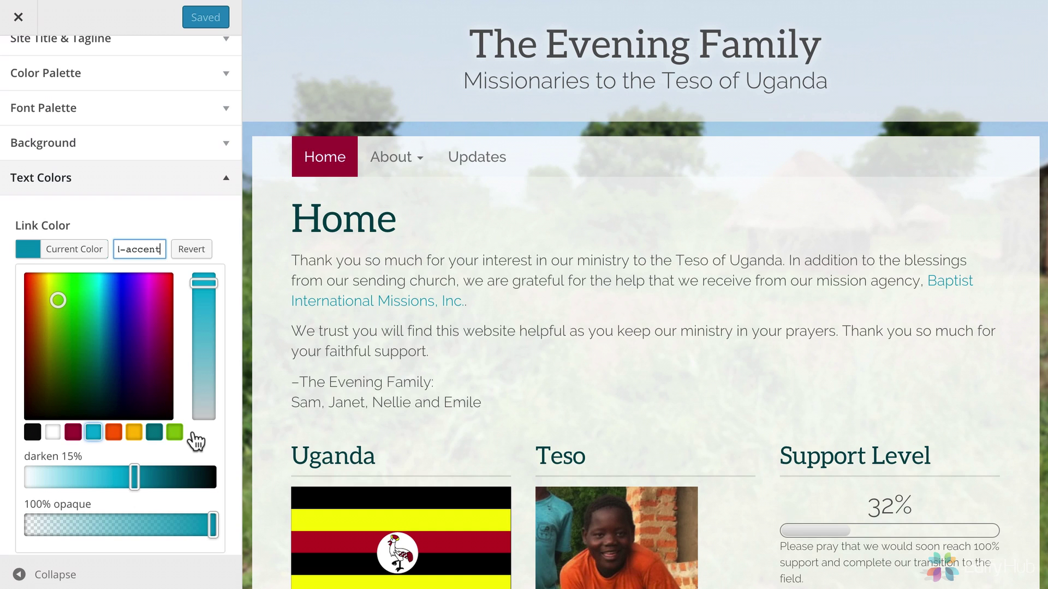
left_click(58, 79)
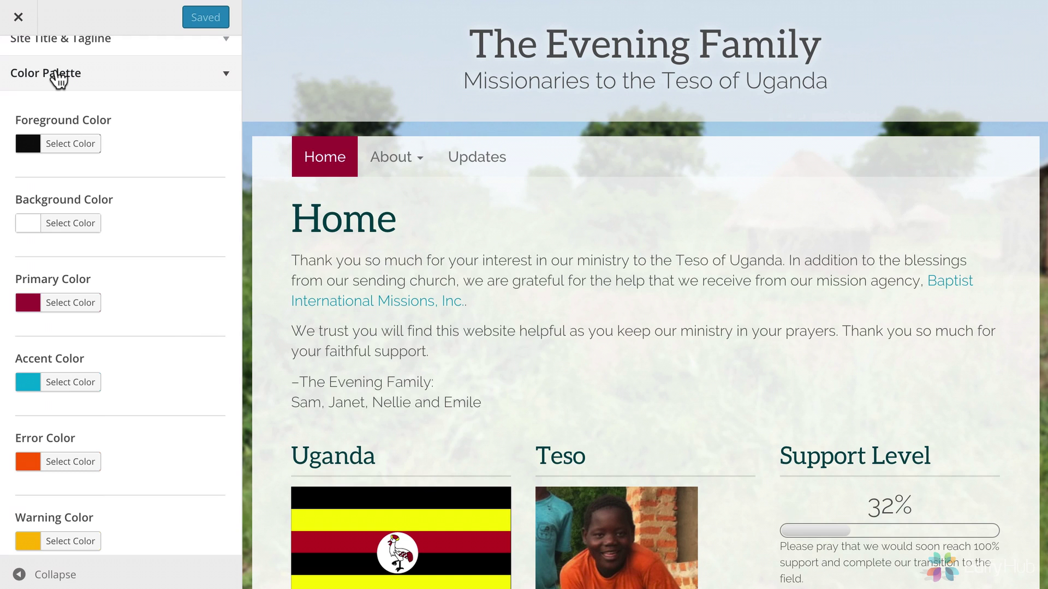
scroll(110, 169, "down", 3)
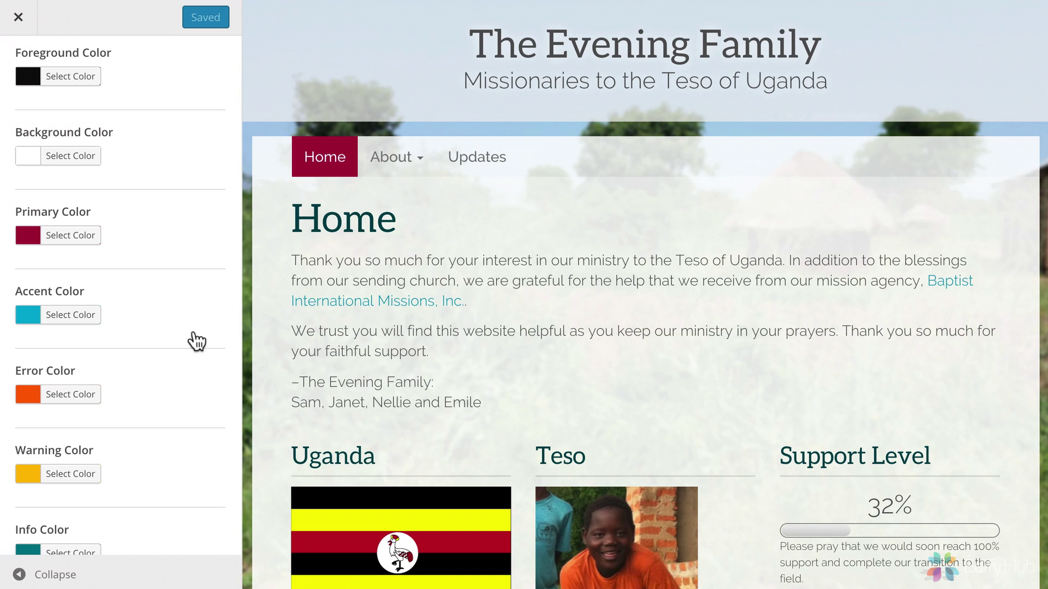
scroll(173, 354, "down", 3)
scroll(173, 355, "down", 1)
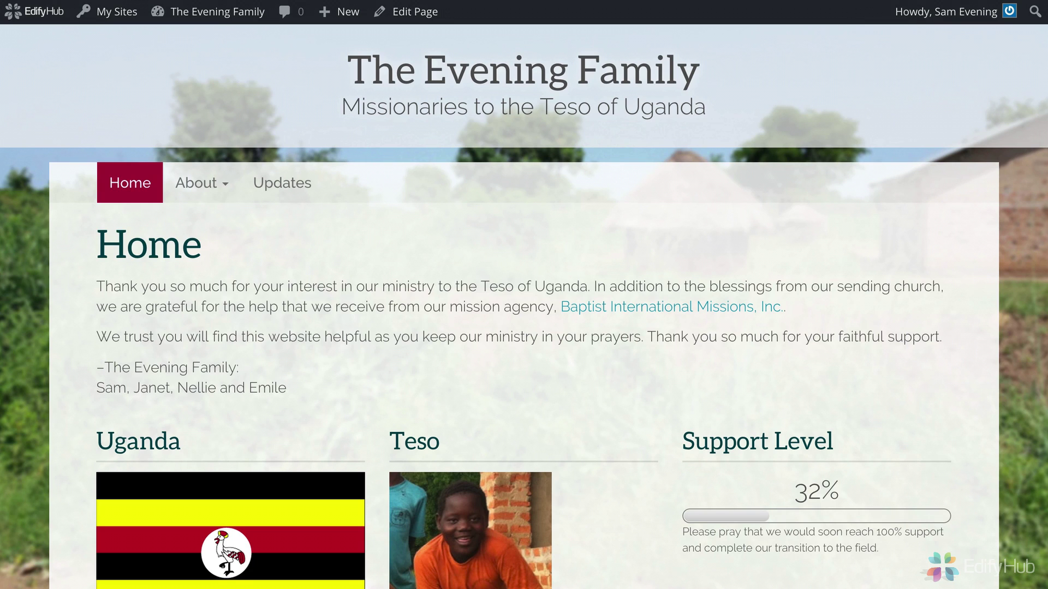
Review the live site's Home page and its About Uganda page to see how the palette colors are used
scroll(266, 212, "down", 1)
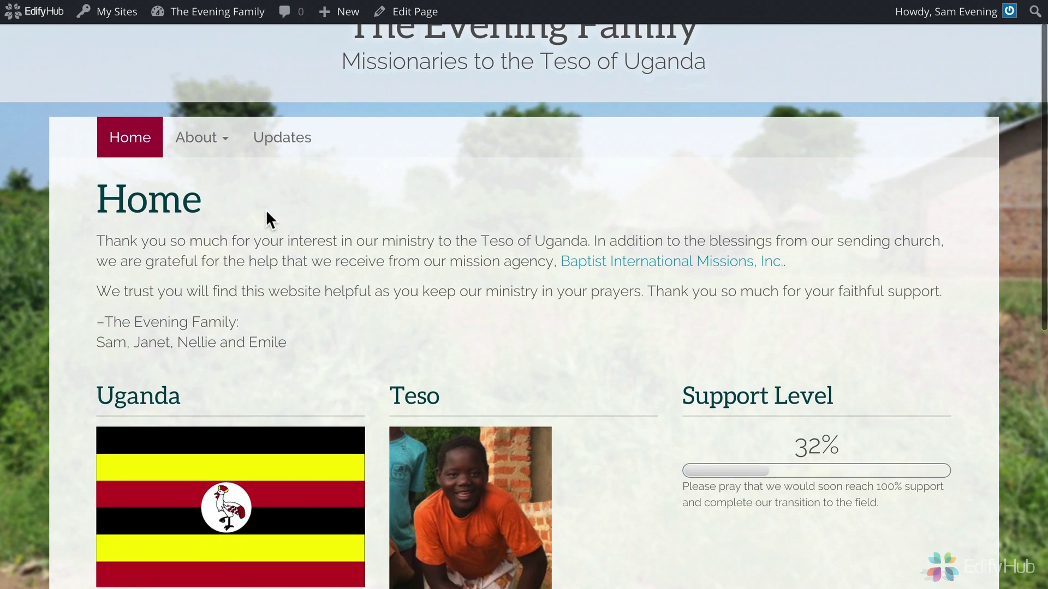
scroll(267, 211, "up", 1)
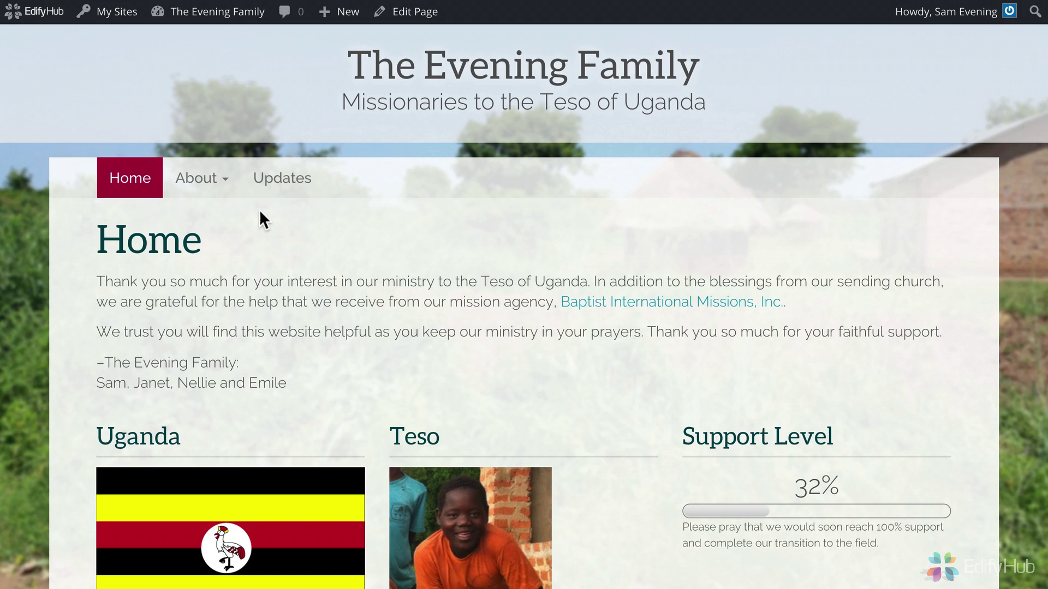
left_click(206, 186)
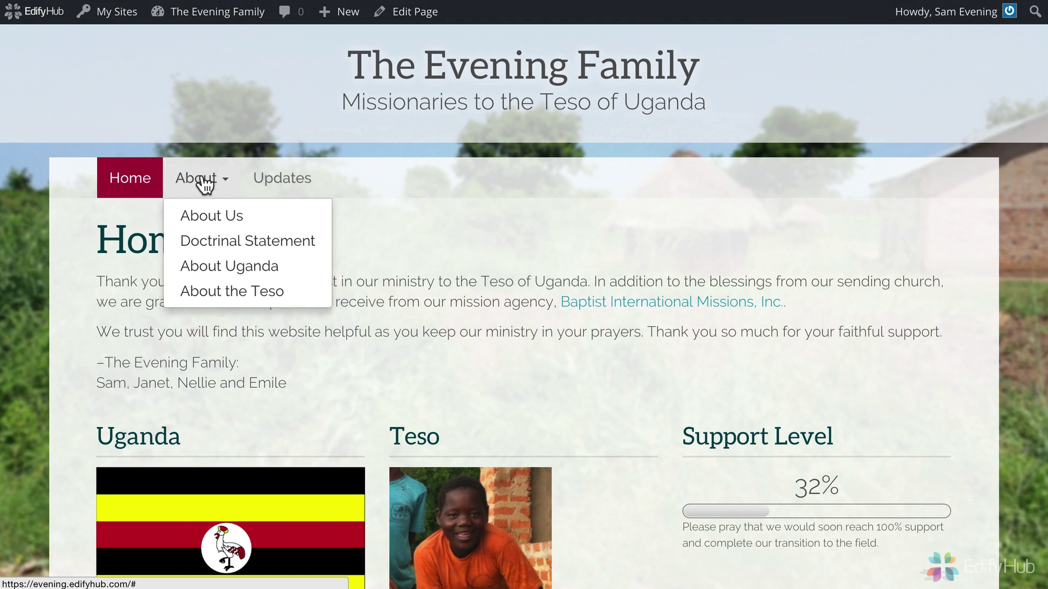
left_click(203, 266)
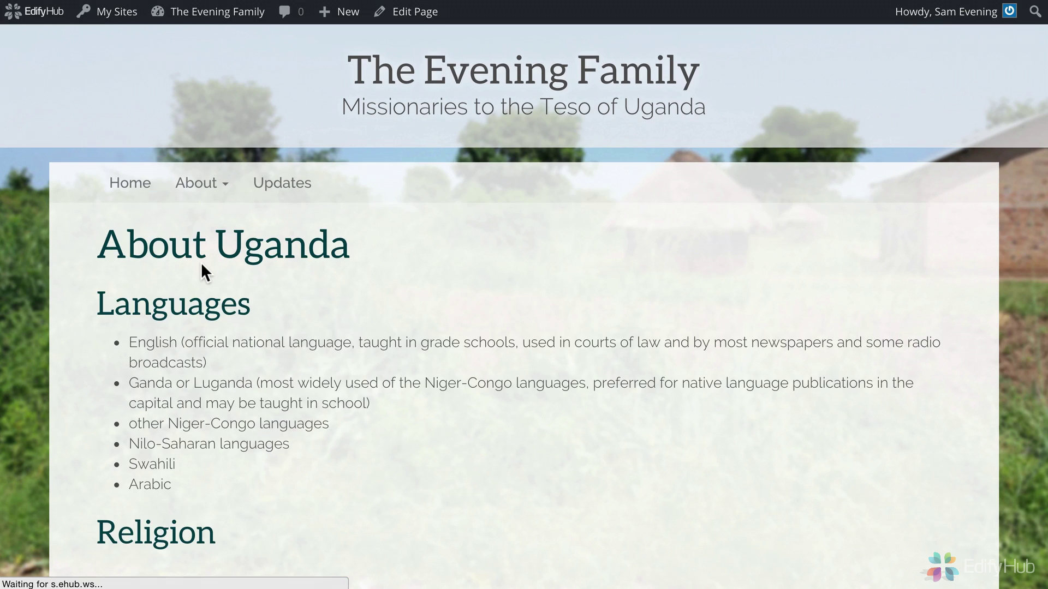
scroll(200, 262, "down", 3)
scroll(200, 262, "down", 3)
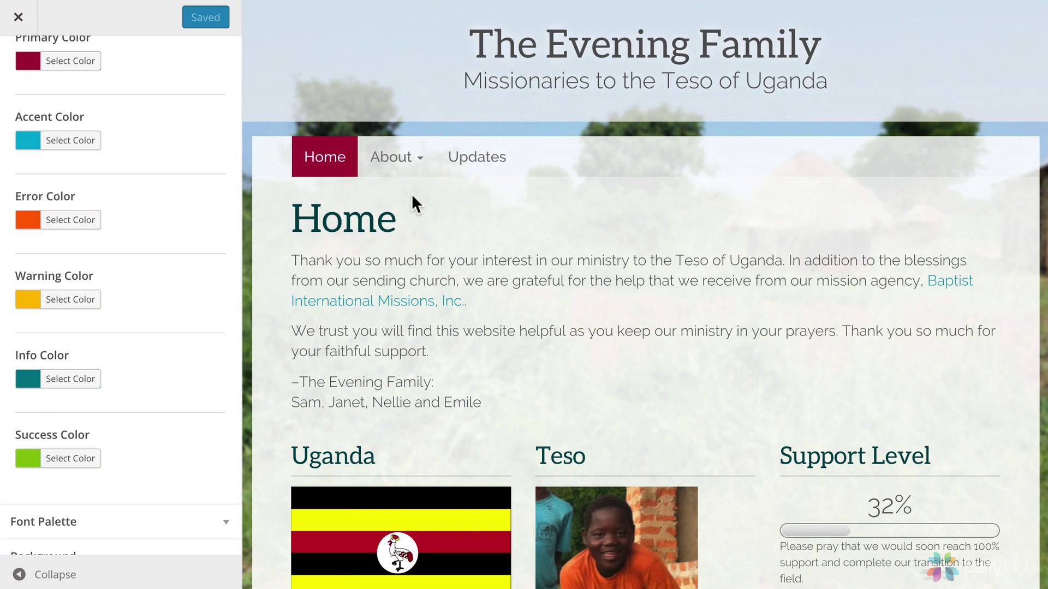
Change the palette's Primary Color visually to the bright red #e00000
scroll(420, 206, "down", 2)
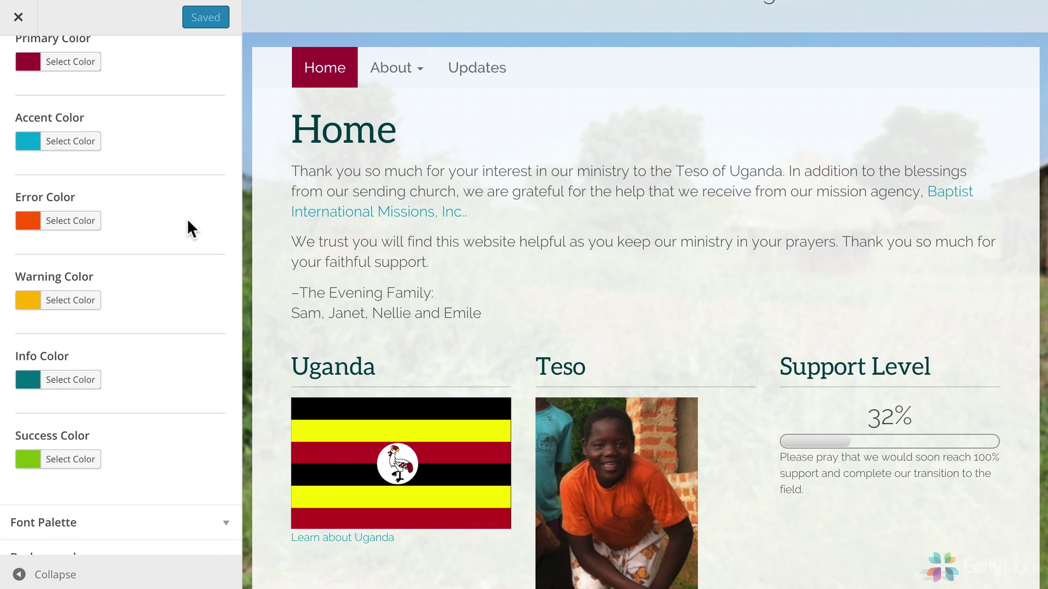
scroll(187, 218, "up", 1)
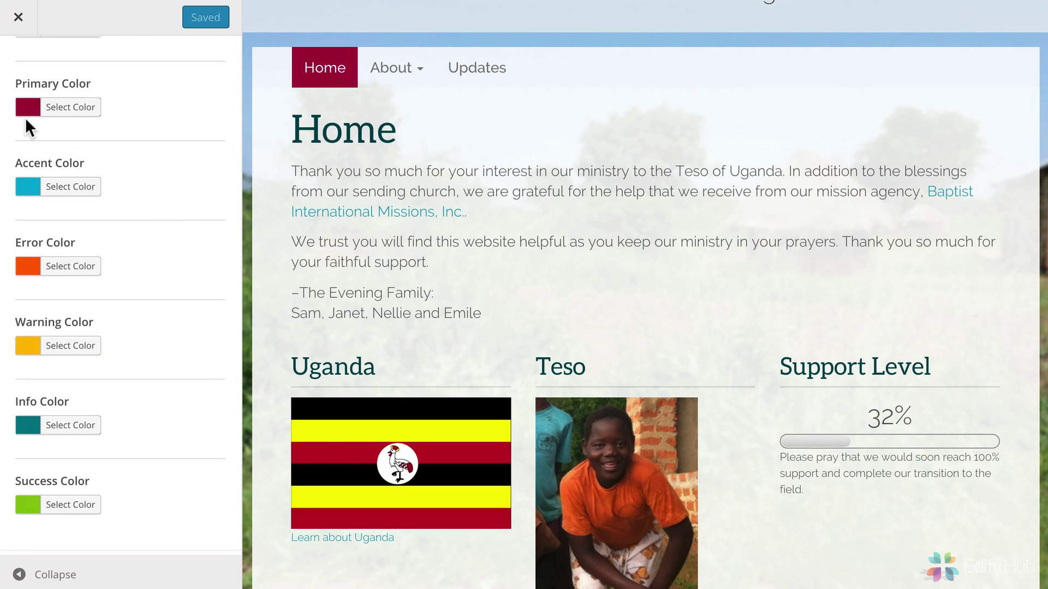
left_click(61, 107)
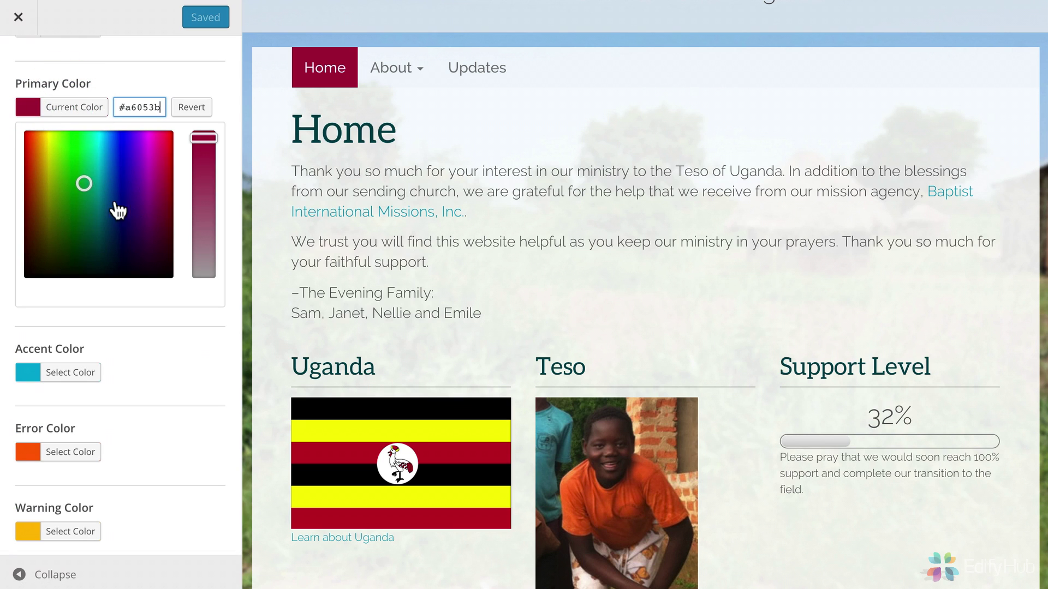
left_click_drag(82, 187, 26, 176)
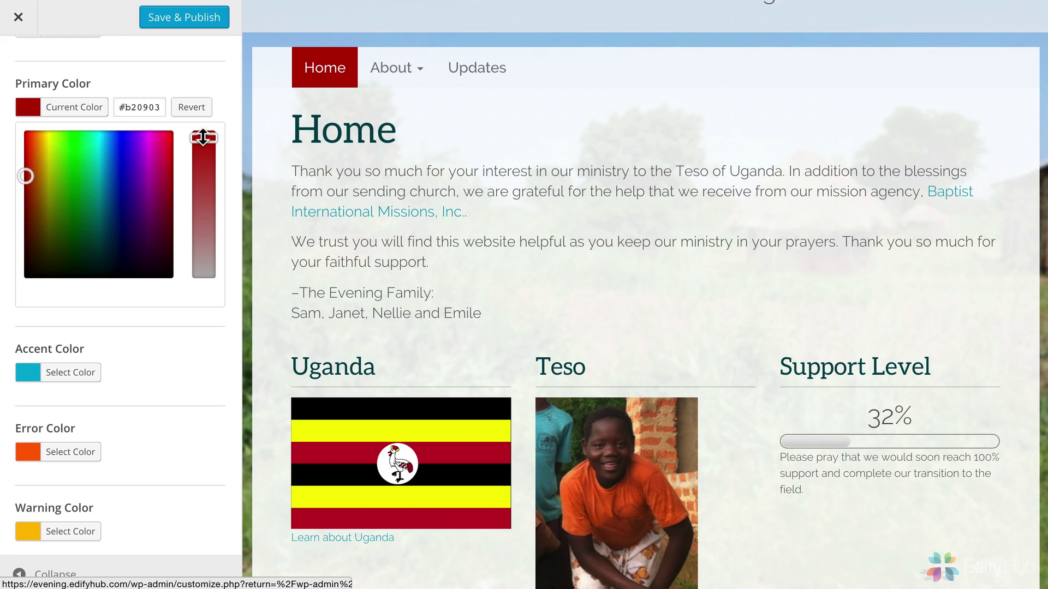
mouse_move(204, 137)
left_mouse_down()
mouse_move(203, 173)
mouse_move(202, 127)
mouse_move(203, 206)
mouse_move(203, 134)
left_mouse_up()
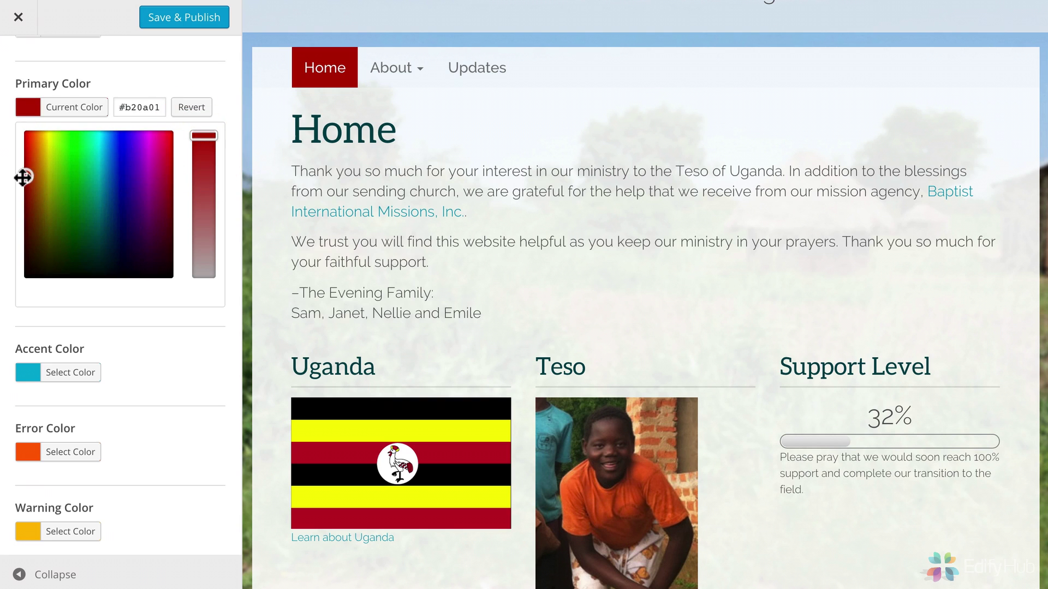
left_click_drag(23, 175, 25, 151)
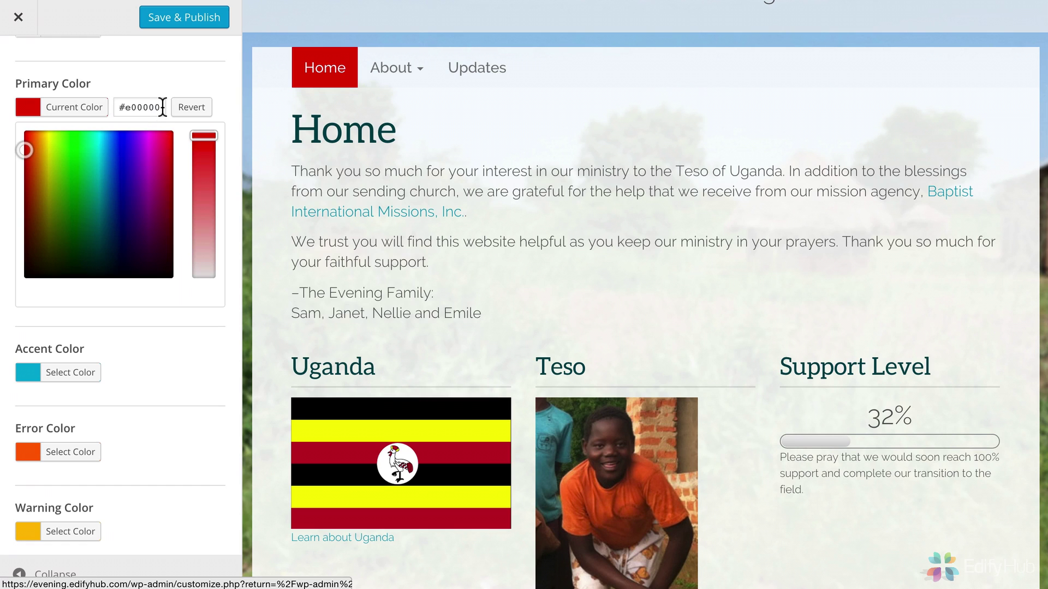
Set the palette's Primary Color to the hex value #BE0027
left_click_drag(162, 107, 116, 107)
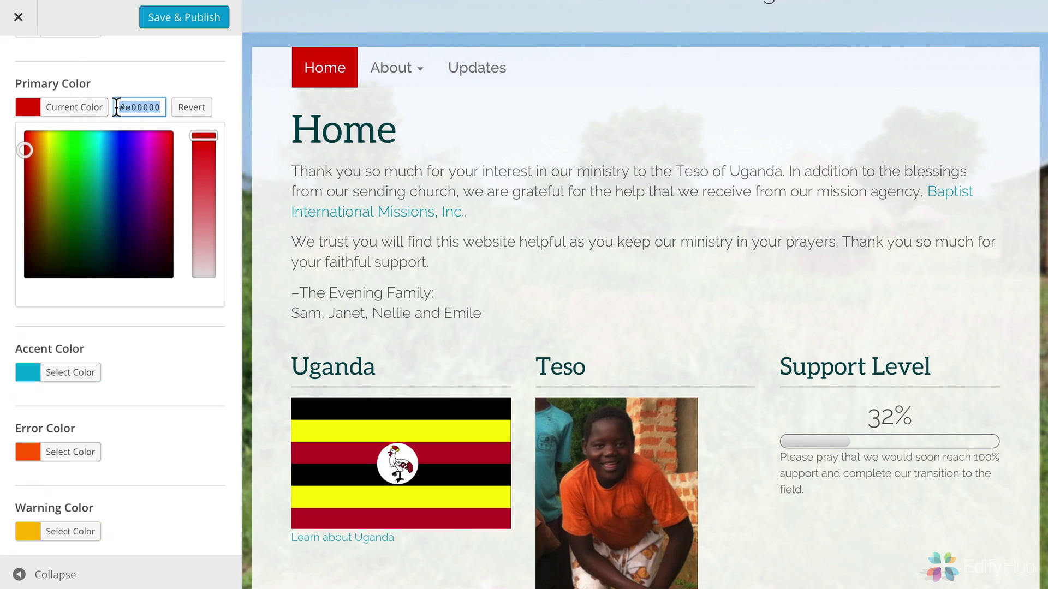
type("#BE0027")
left_click(126, 97)
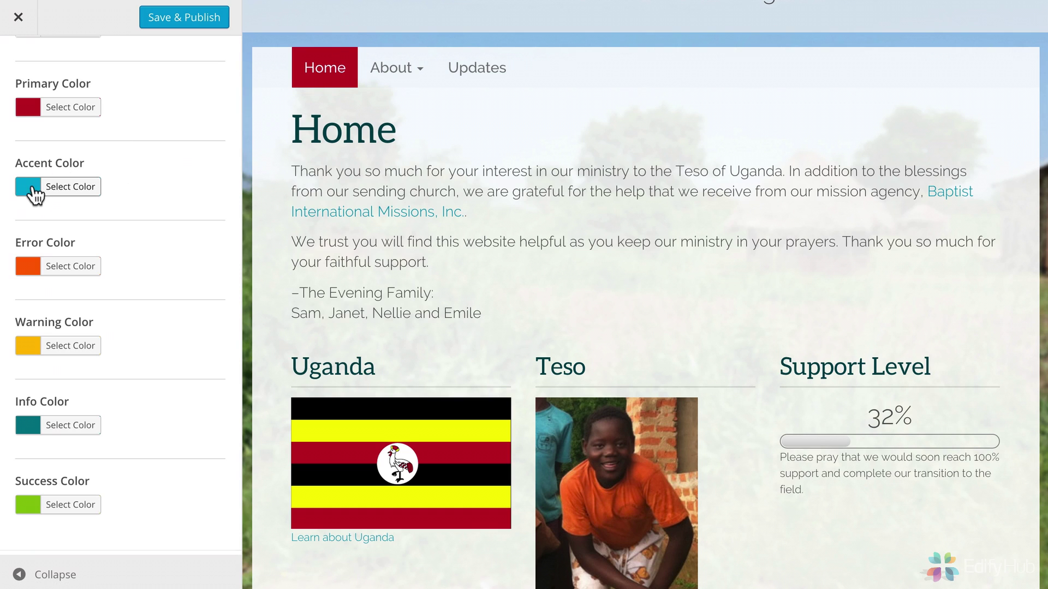
Set the palette's Accent Color to the light blue hex value A8CBE8
left_click(33, 195)
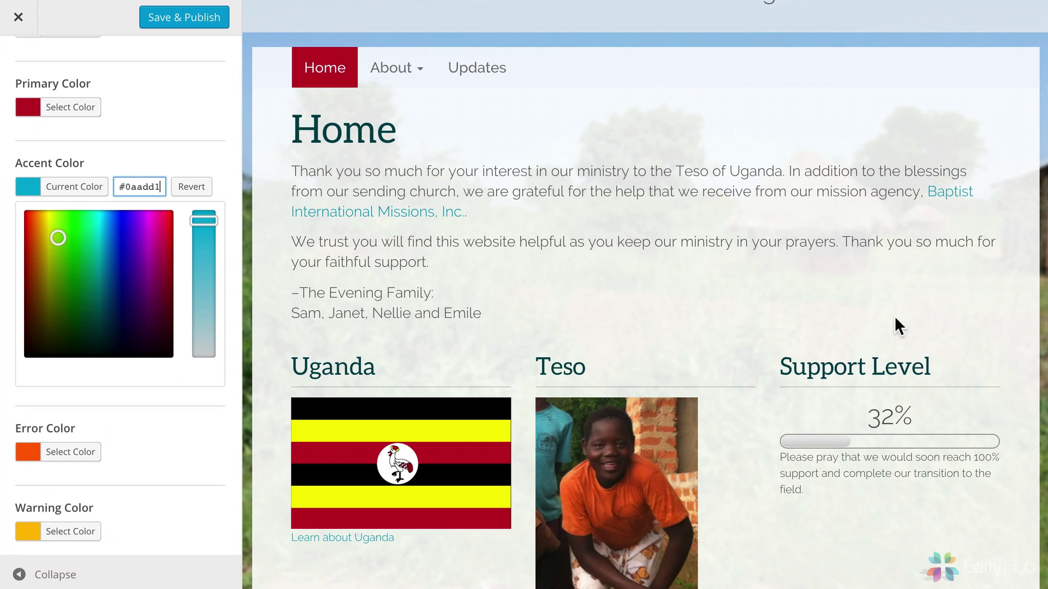
key("Tab")
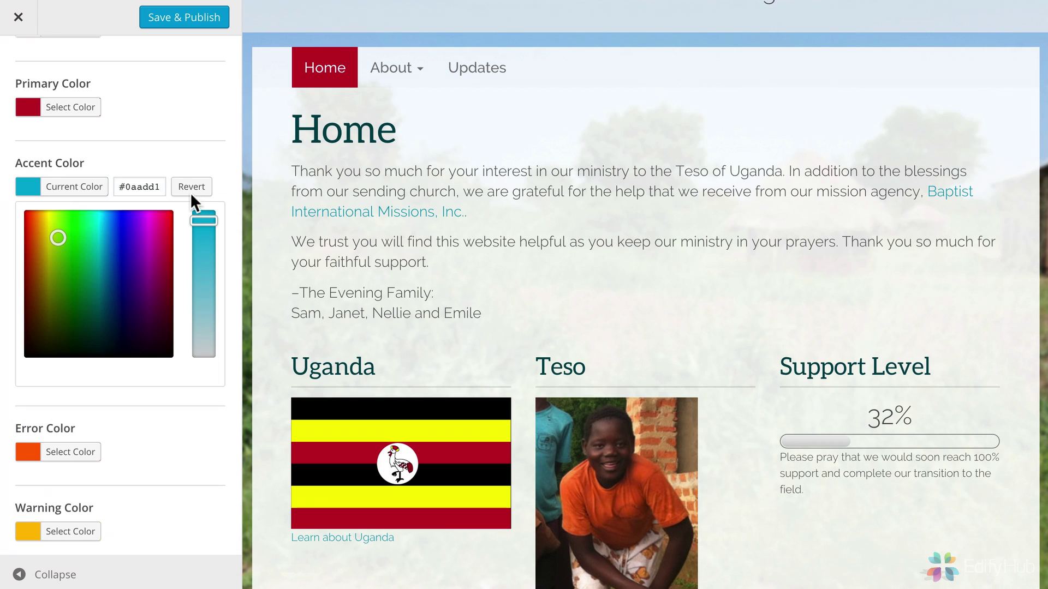
left_click_drag(161, 185, 103, 191)
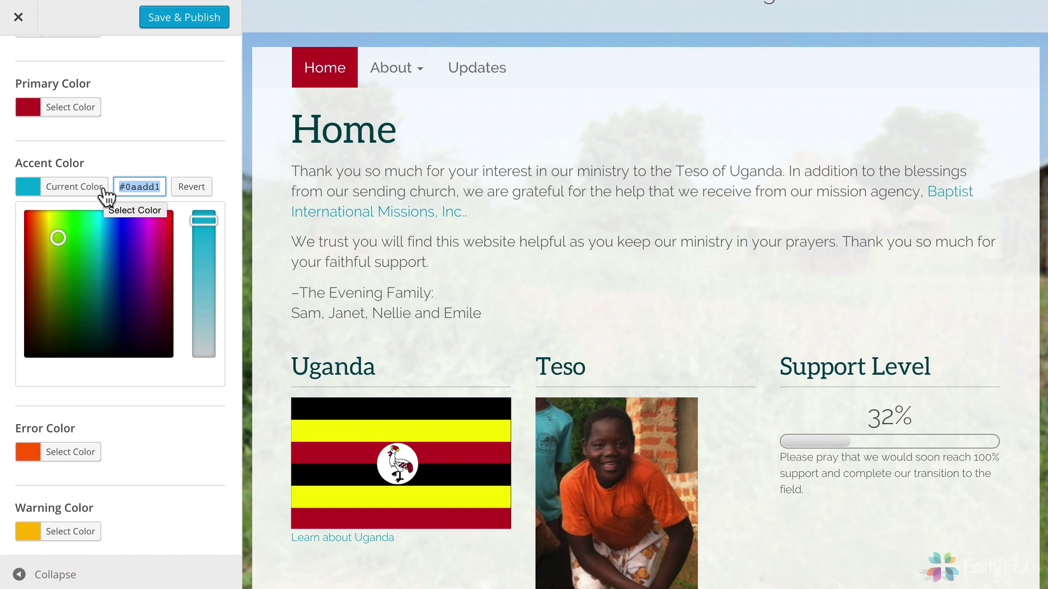
type("A8CBE8")
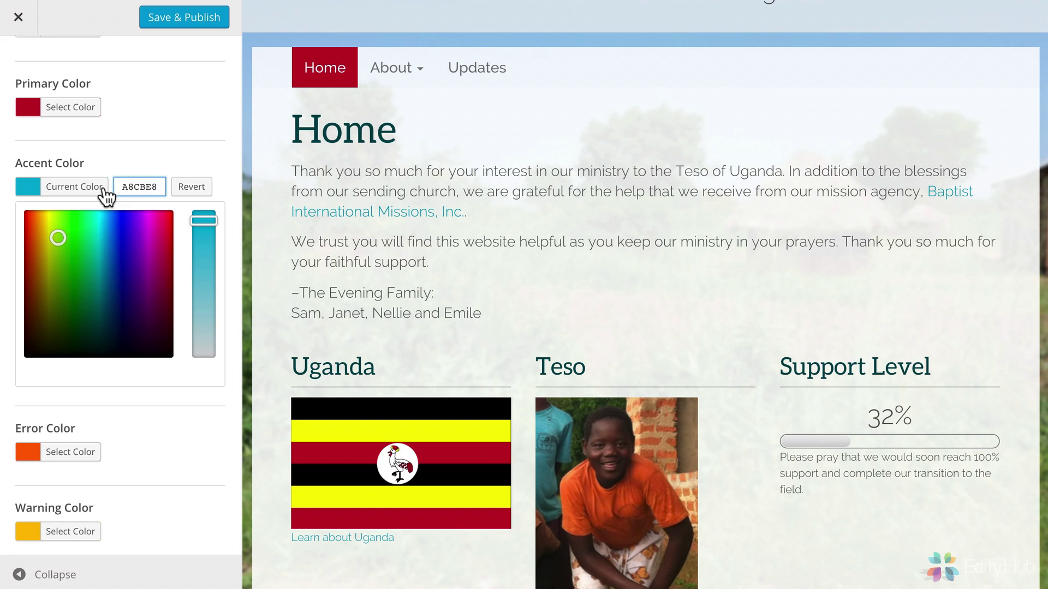
left_click(113, 175)
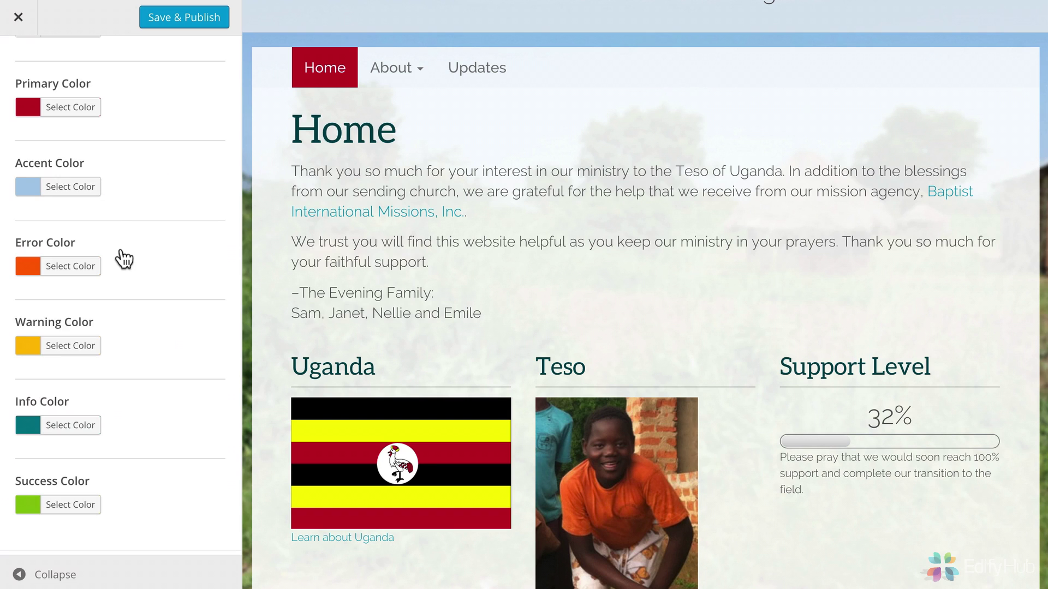
Set the palette's Error Color to the orange hex value F1652C
left_click(63, 259)
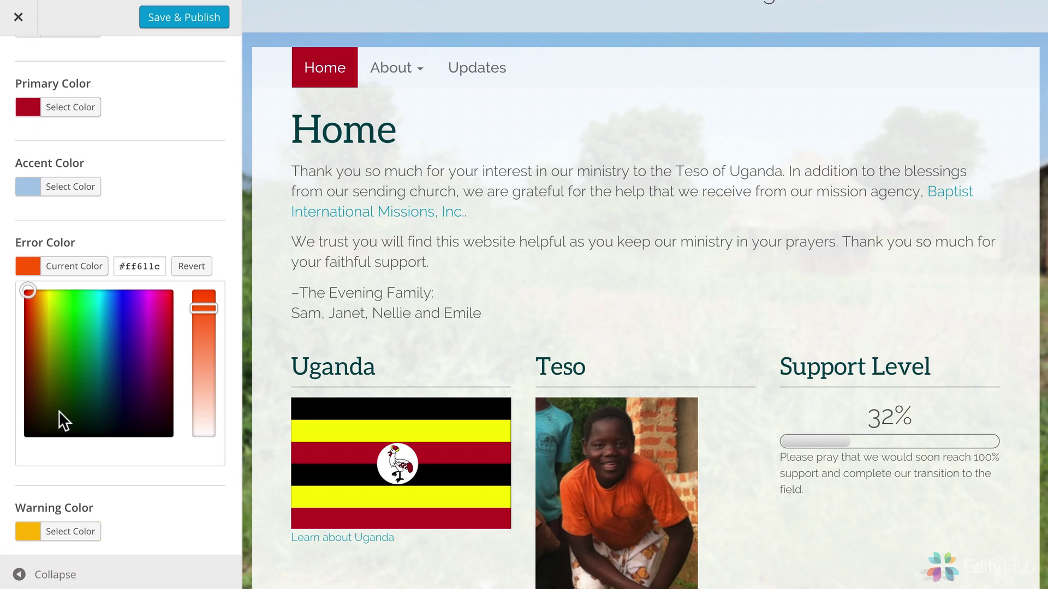
left_click(160, 273)
left_click_drag(159, 271, 112, 273)
type("F1652C")
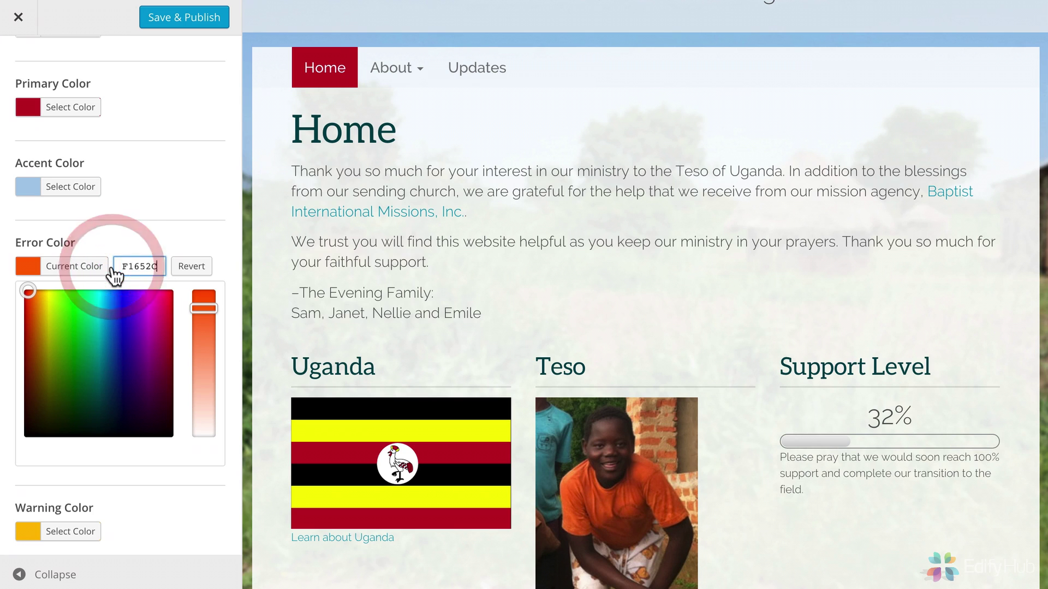
left_click(99, 239)
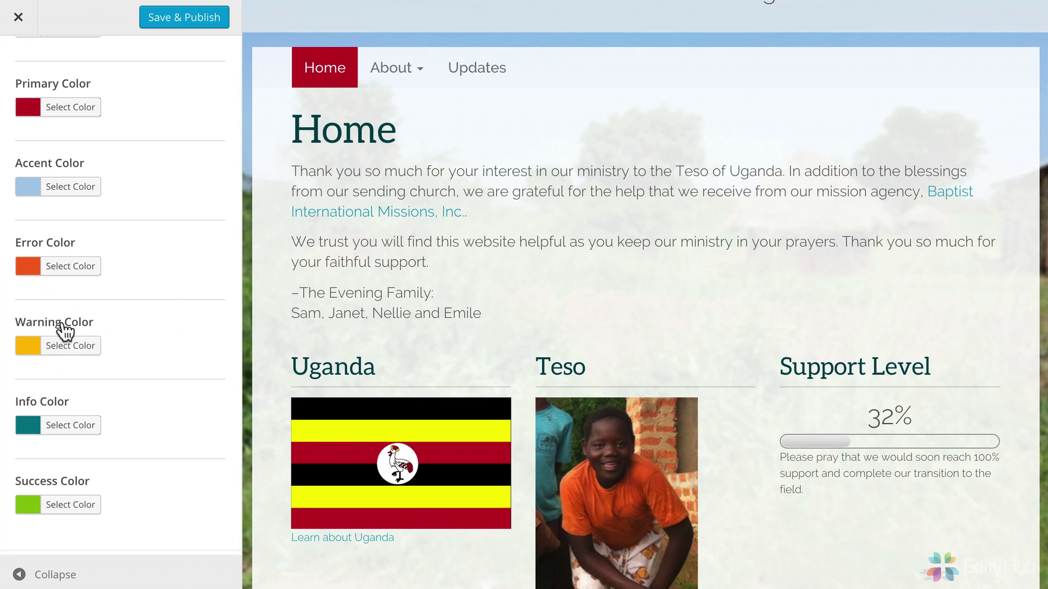
Set the palette's Warning Color to the yellow hex value #ffff00
left_click(64, 345)
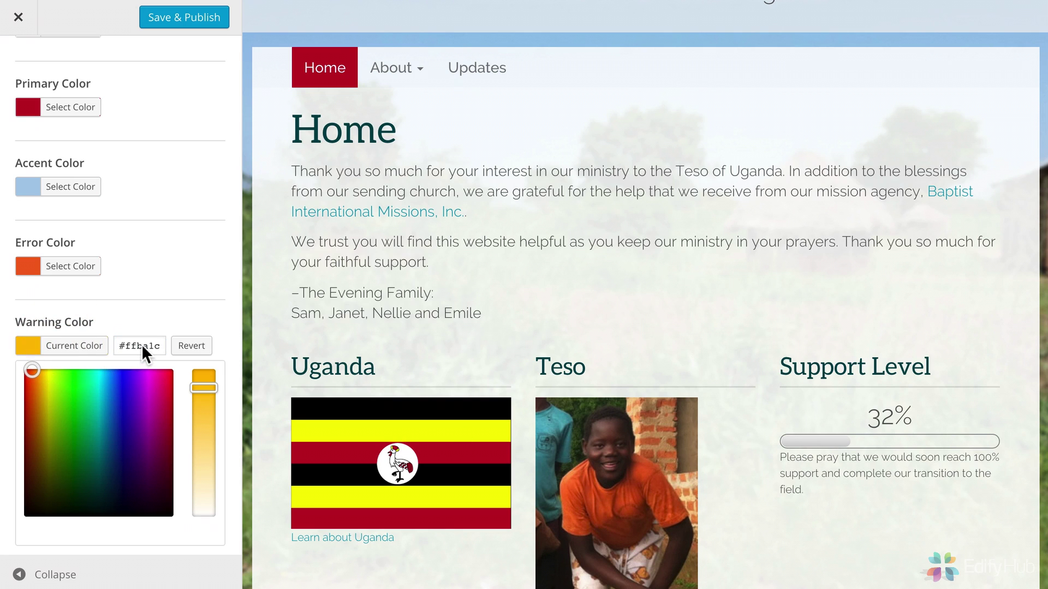
key("BackSpace")
key("BackSpace")
key("BackSpace")
key("BackSpace")
key("BackSpace")
key("BackSpace")
type("#ffff00")
left_click(145, 327)
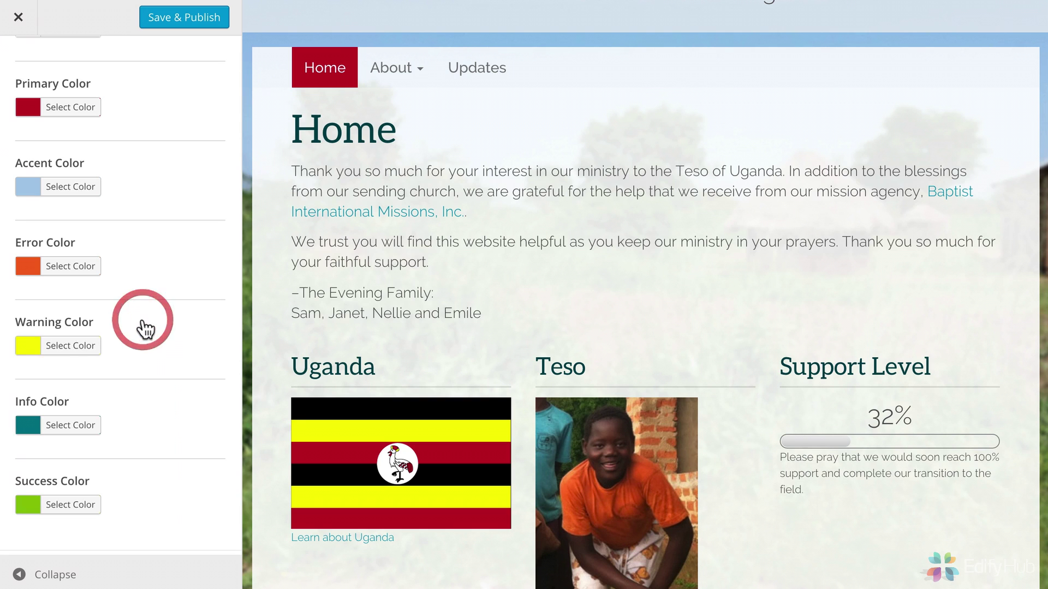
Set the palette's Info Color to the teal hex value #5FA7B0
scroll(146, 329, "down", 1)
scroll(145, 329, "down", 2)
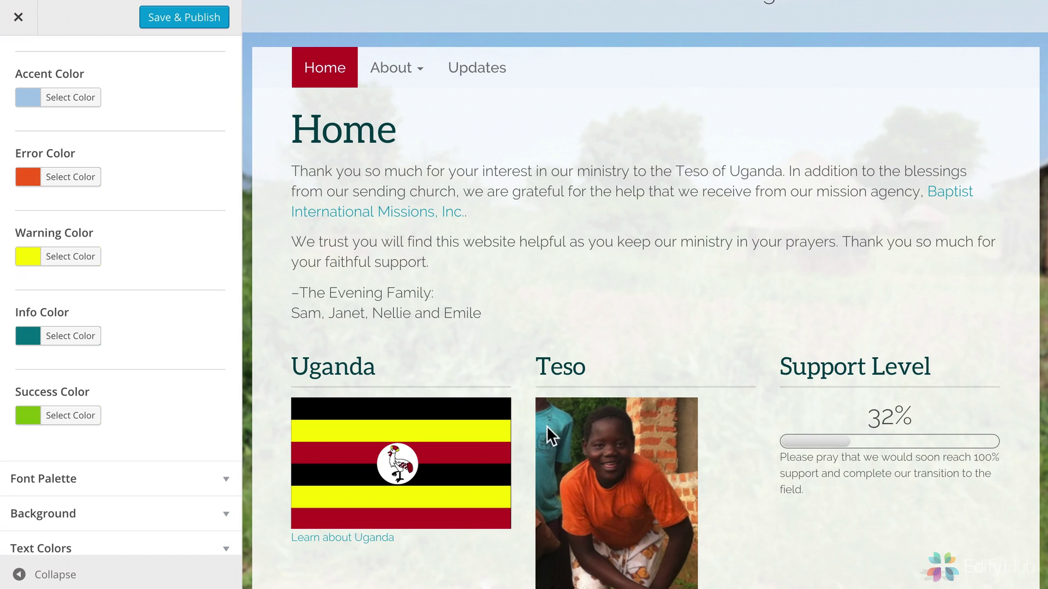
left_click(28, 335)
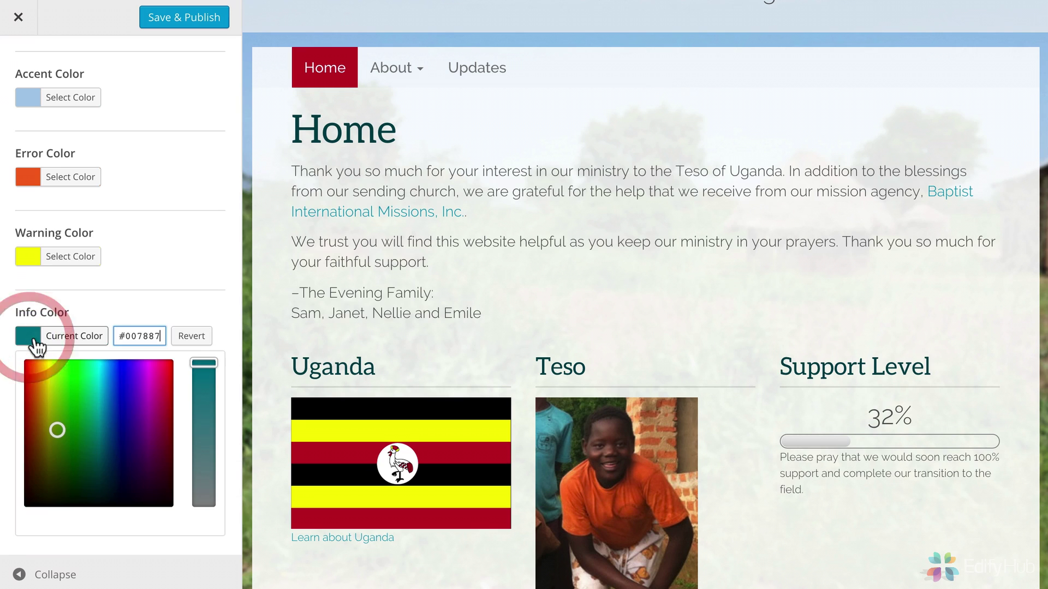
left_click_drag(157, 338, 120, 335)
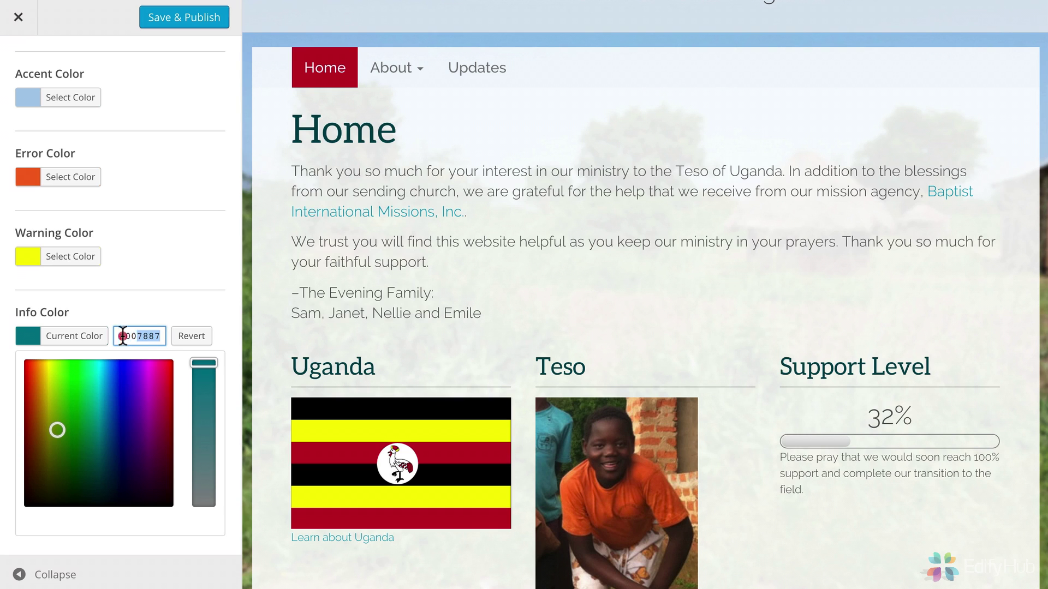
type("5FA7B0")
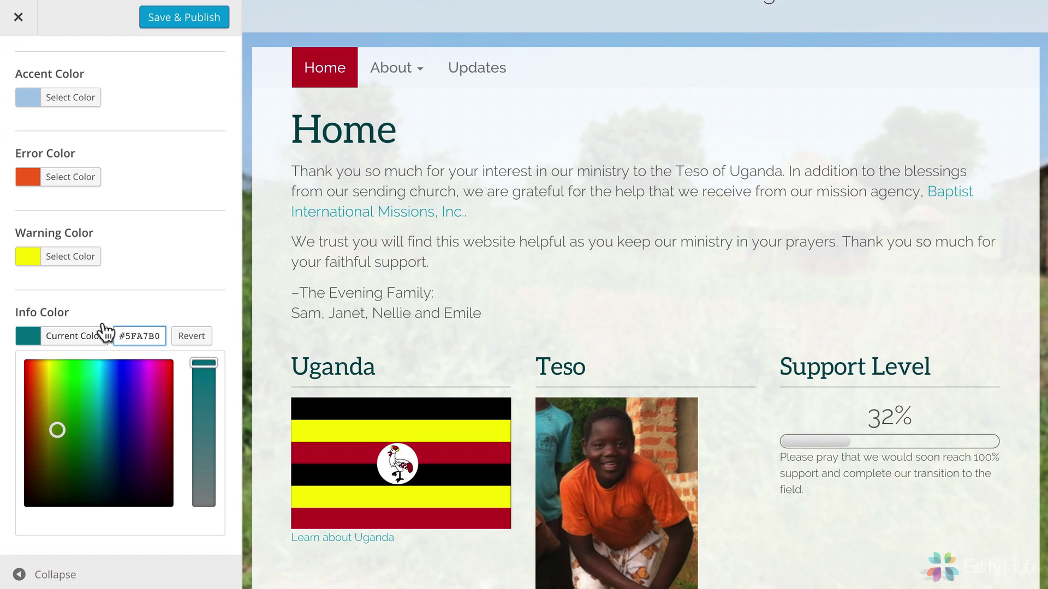
left_click(101, 328)
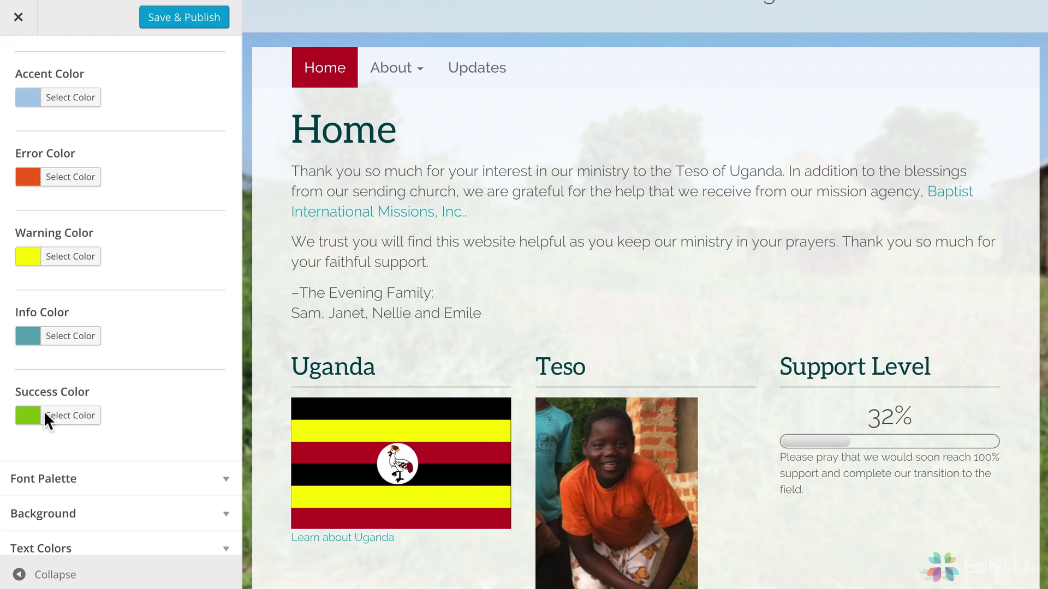
Set the palette's Success Color to the green hex value 738A46
left_click(31, 419)
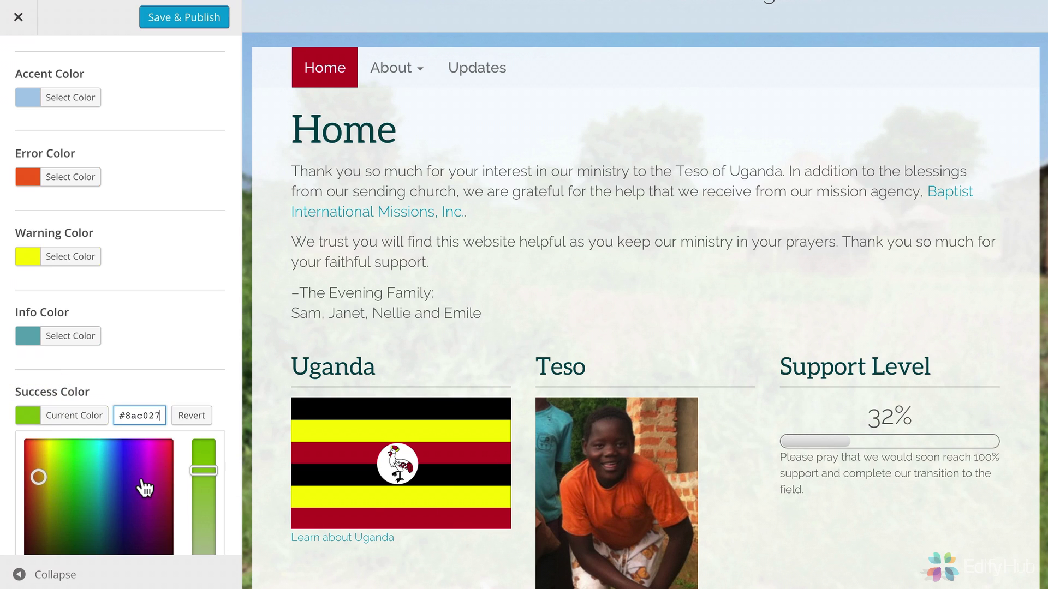
left_click_drag(163, 418, 99, 423)
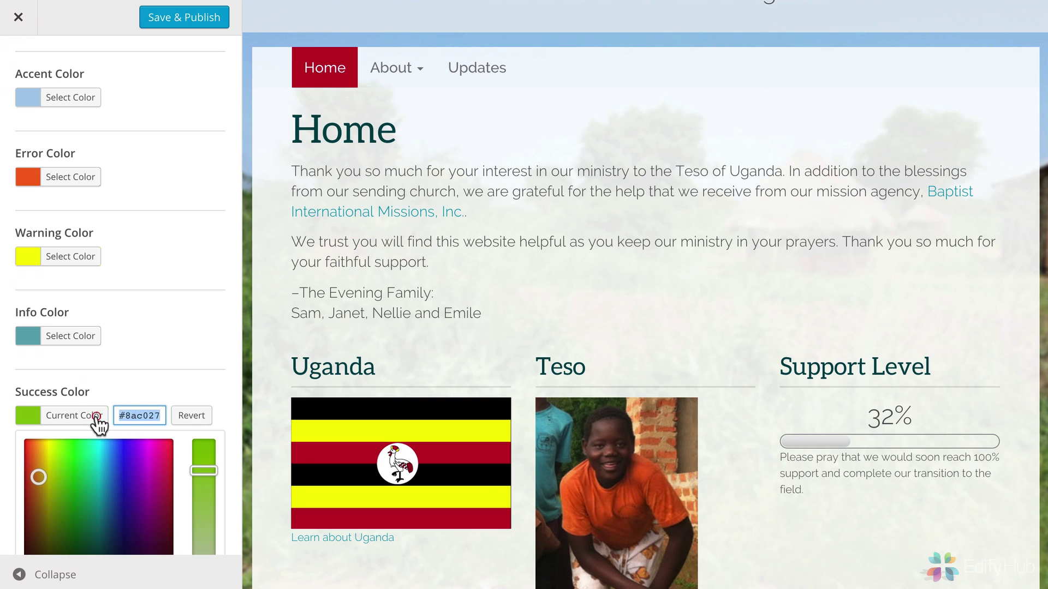
type("738A46")
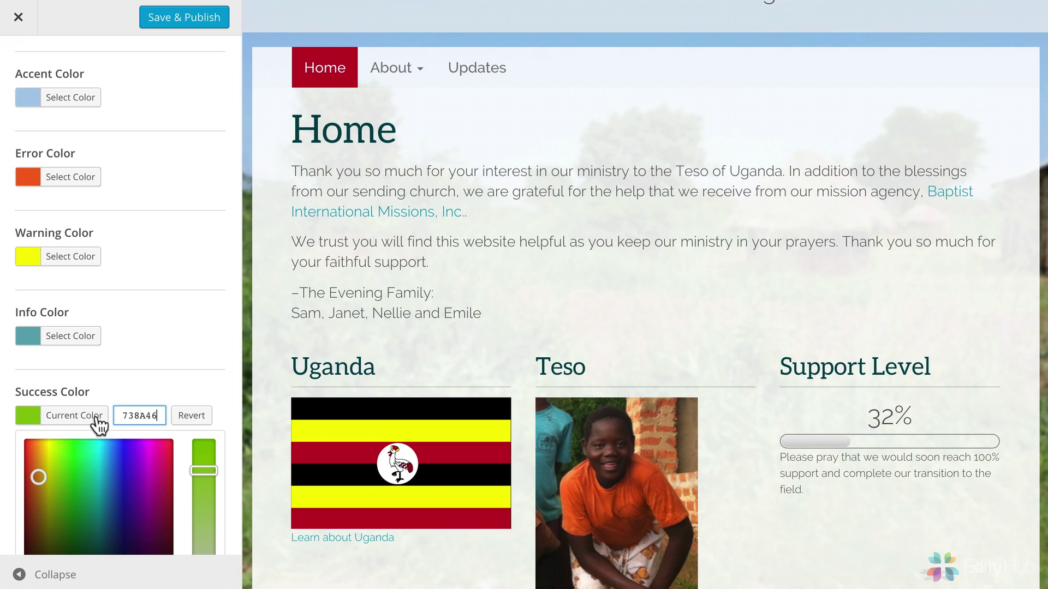
left_click(163, 394)
Review the palette's color settings, and save and publish the customized colors to the website
scroll(161, 385, "down", 1)
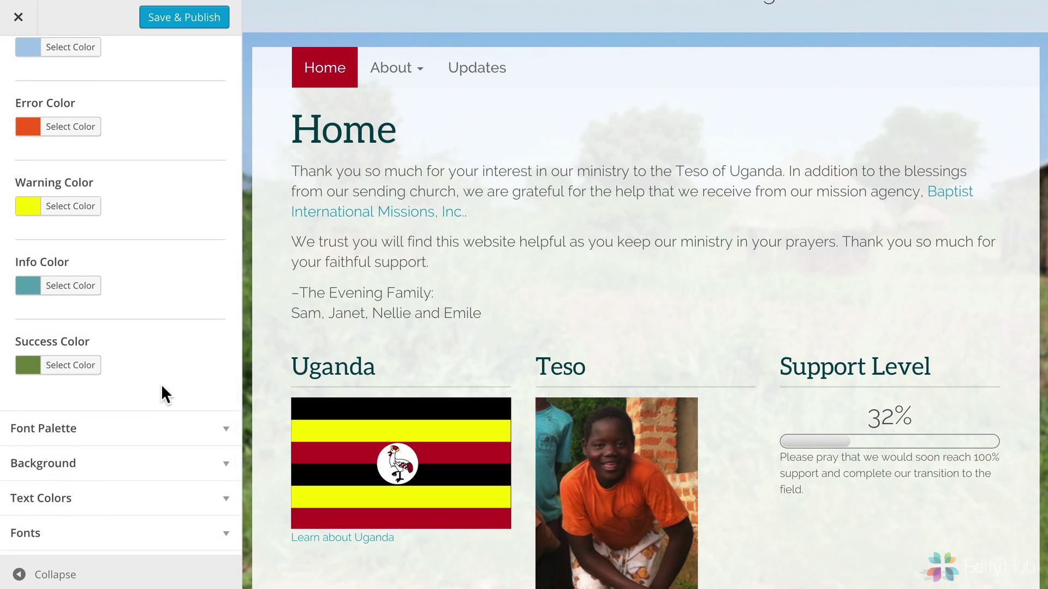
scroll(162, 385, "up", 1)
scroll(162, 388, "up", 3)
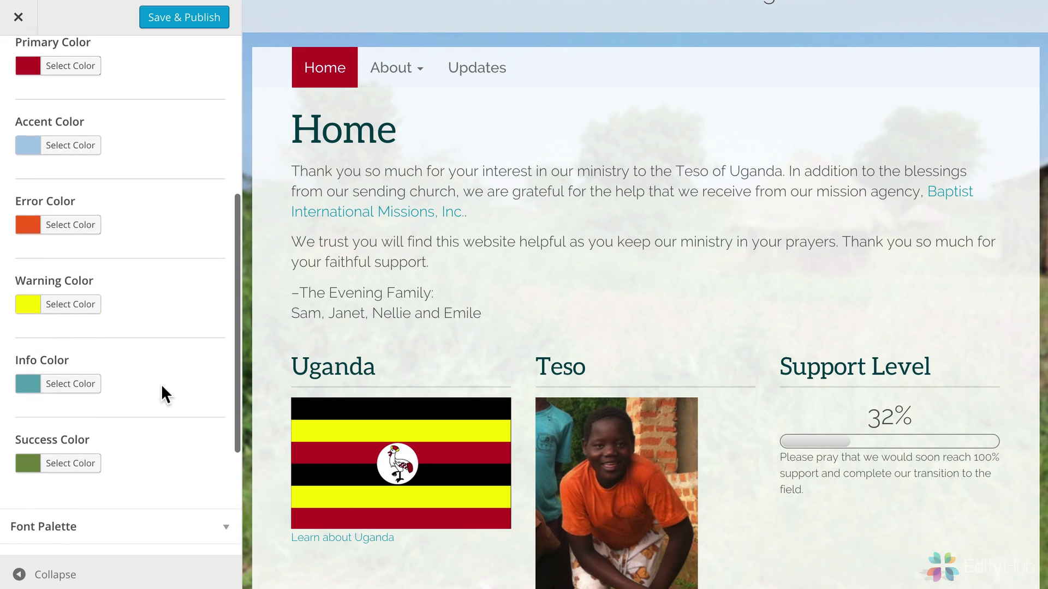
scroll(163, 388, "up", 2)
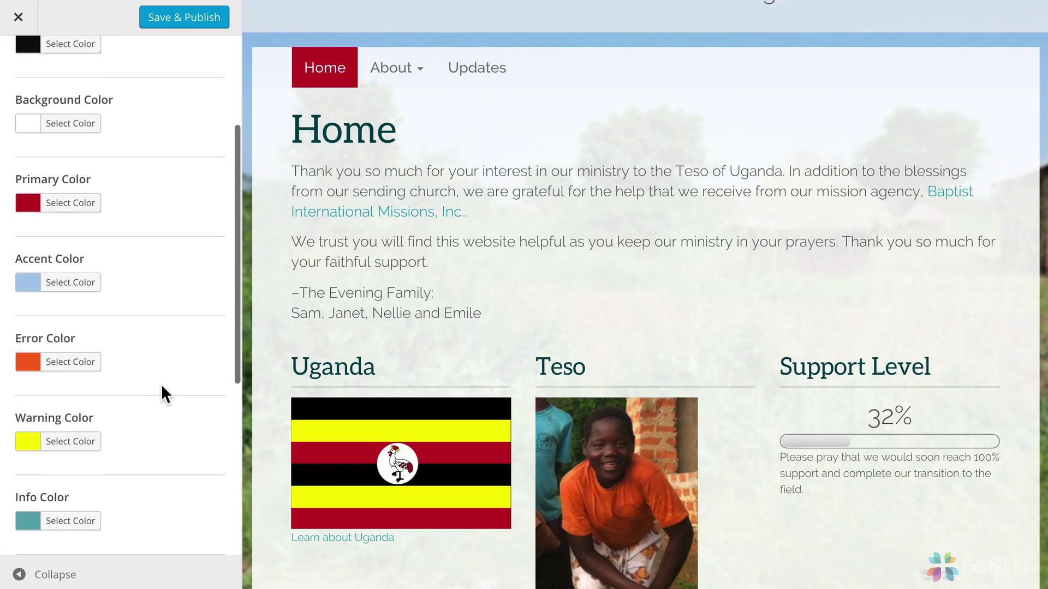
left_click(182, 22)
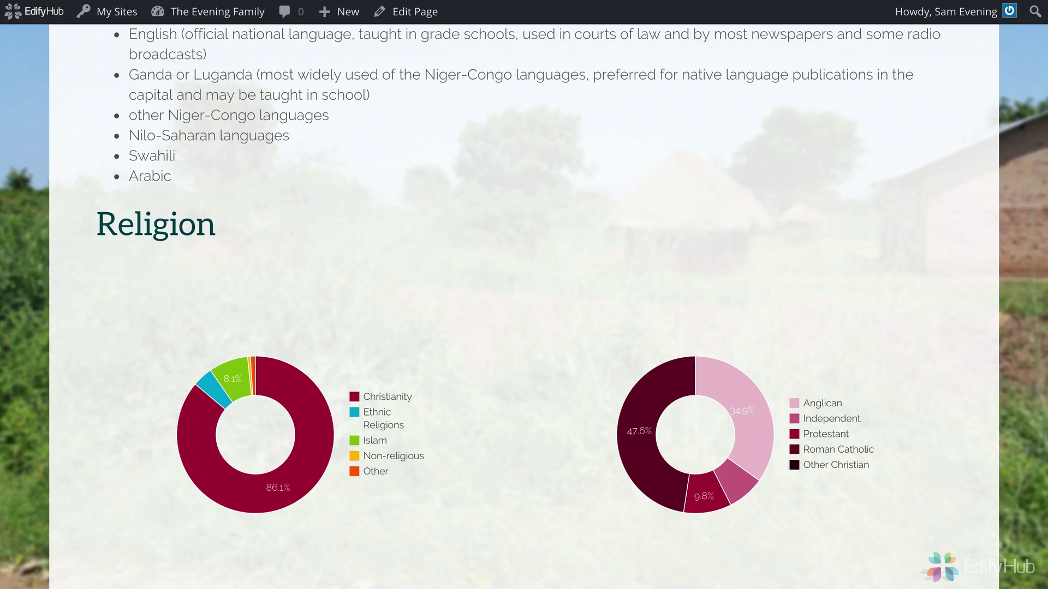
Reload the page containing the Religion donut charts and inspect how the new palette colors appear in their slices
left_click(111, 12)
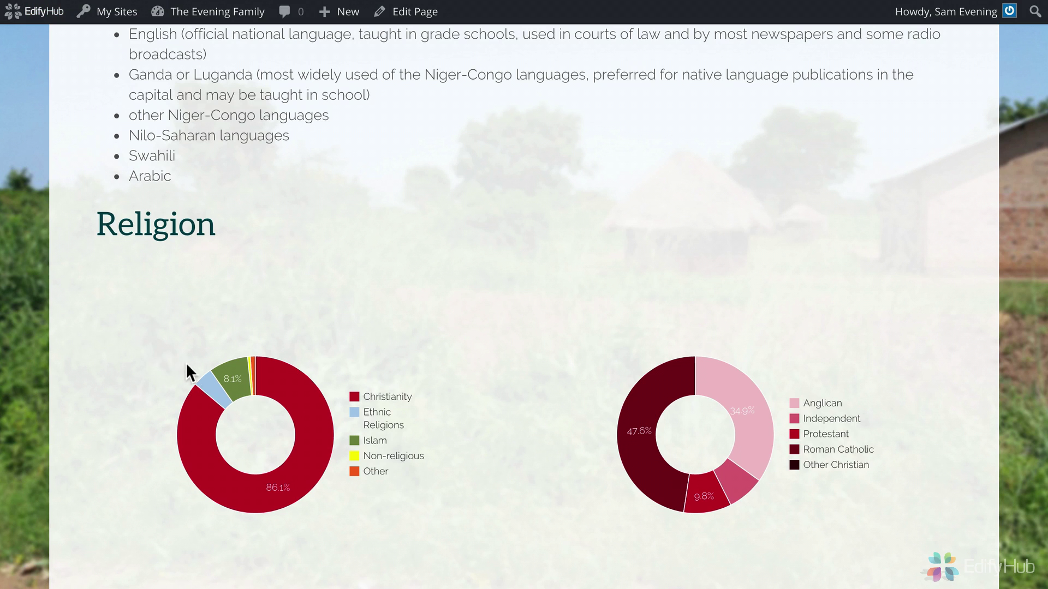
mouse_move(245, 378)
mouse_move(293, 427)
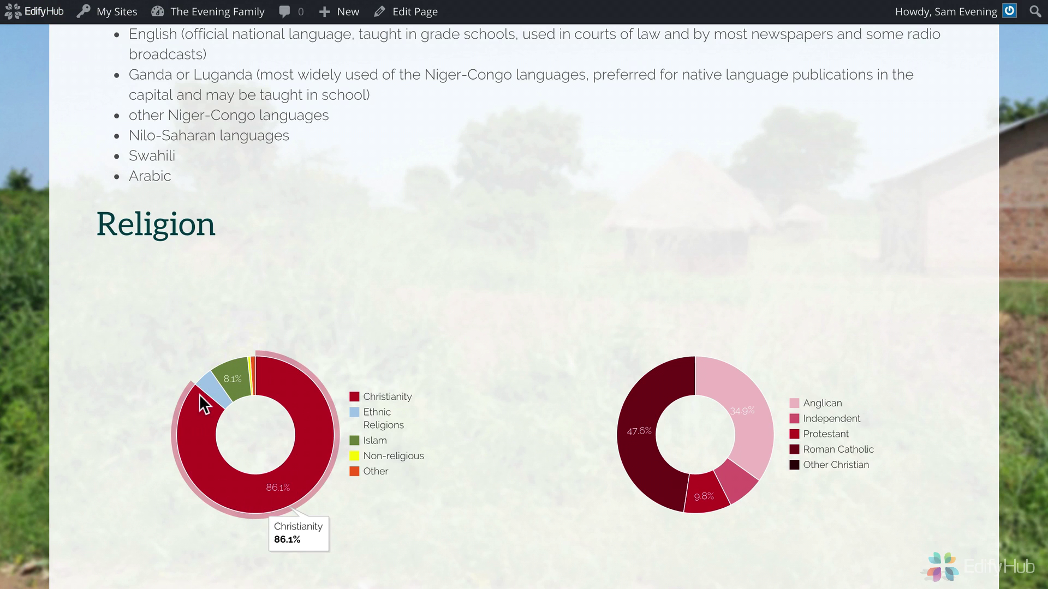
mouse_move(217, 386)
scroll(348, 213, "up", 1)
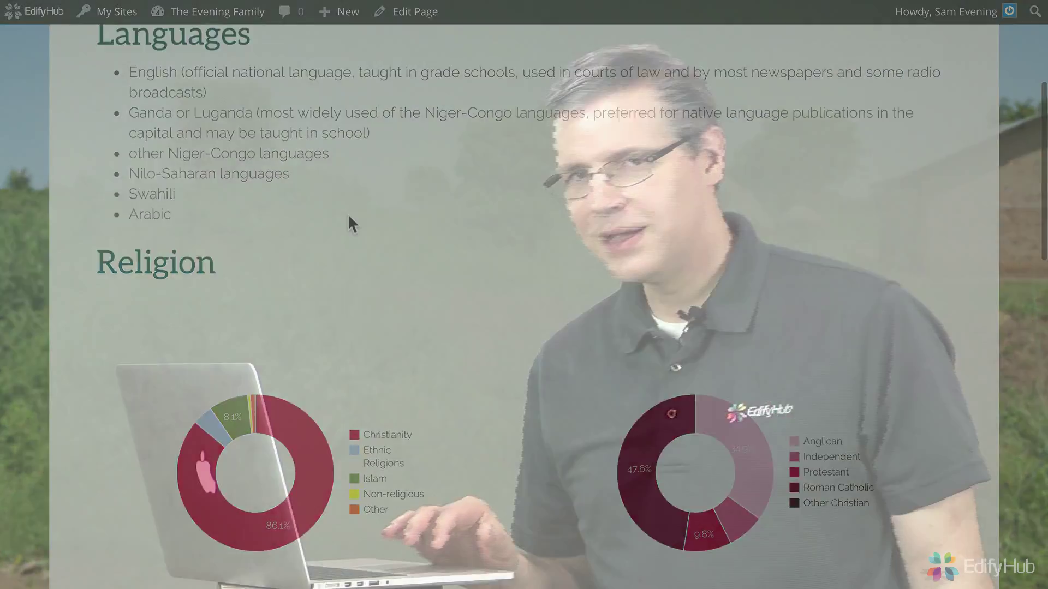